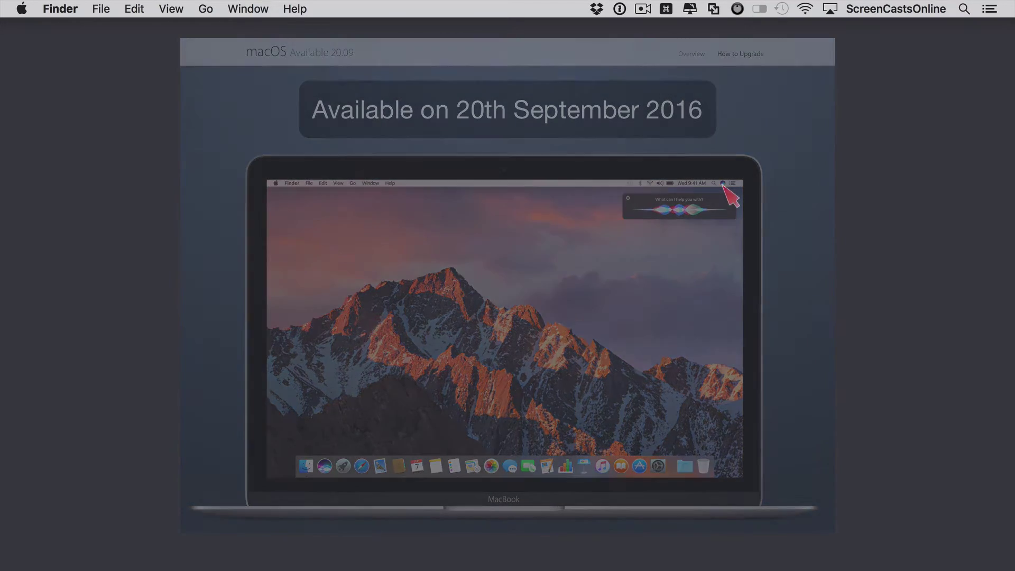
Bring up the macOS application switcher from the Finder desktop
key("super+Tab")
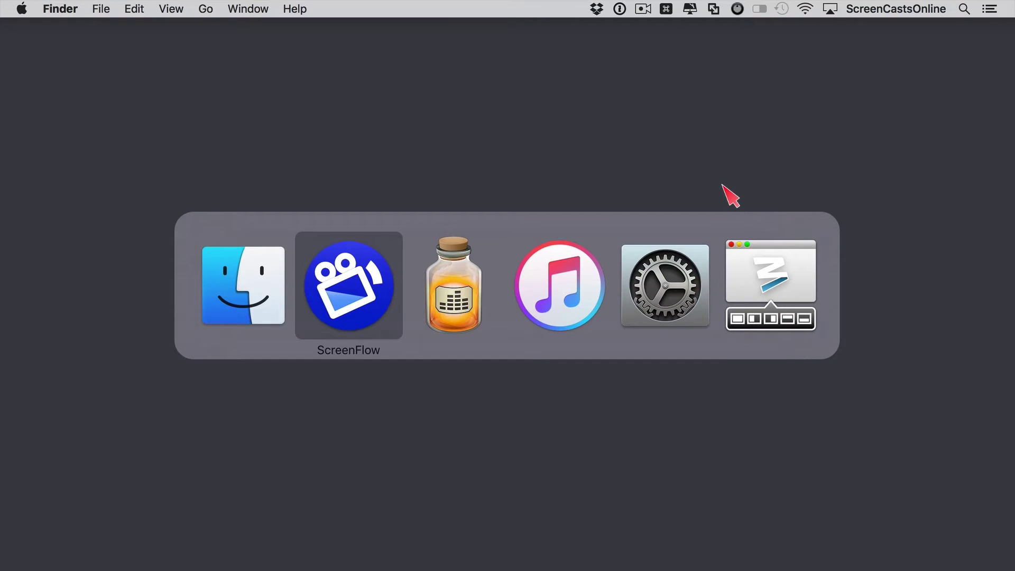
Switch to Finder, confirm the USB D volume is empty, and minimise its window
key("super+Tab")
key("super+Tab")
key("super+Tab")
key("super+Tab")
key("super+Tab")
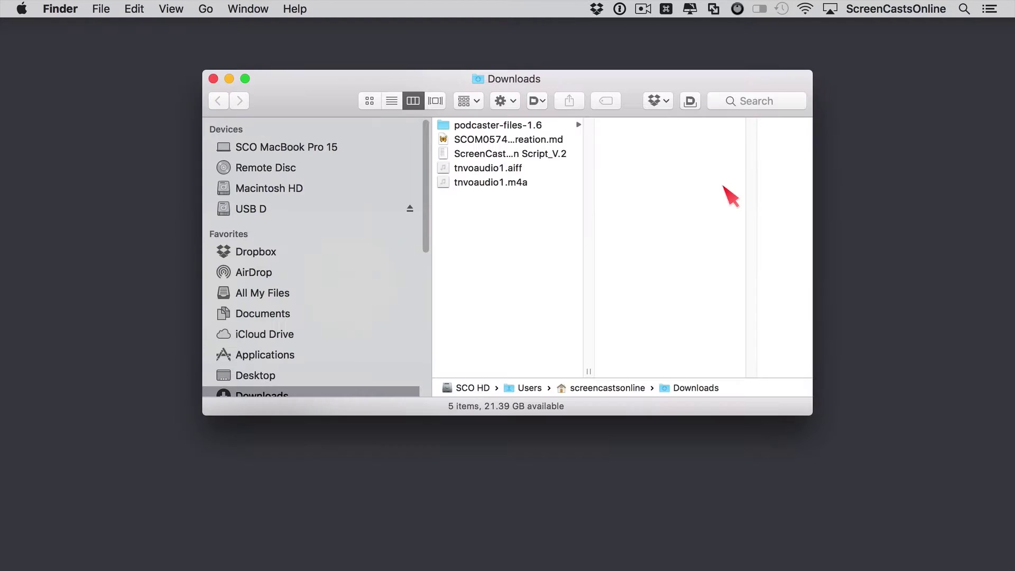
left_click(333, 210)
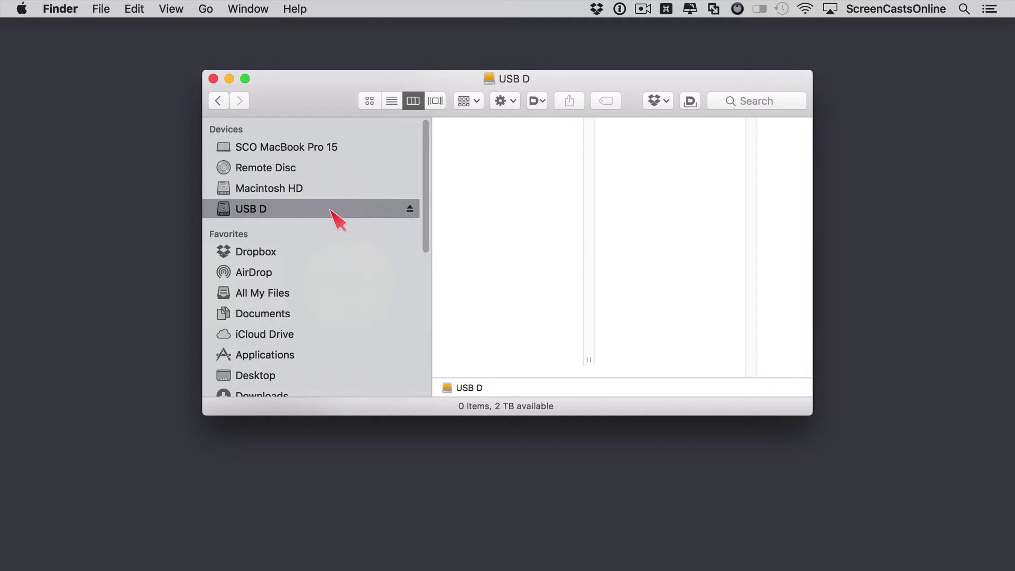
left_click(230, 78)
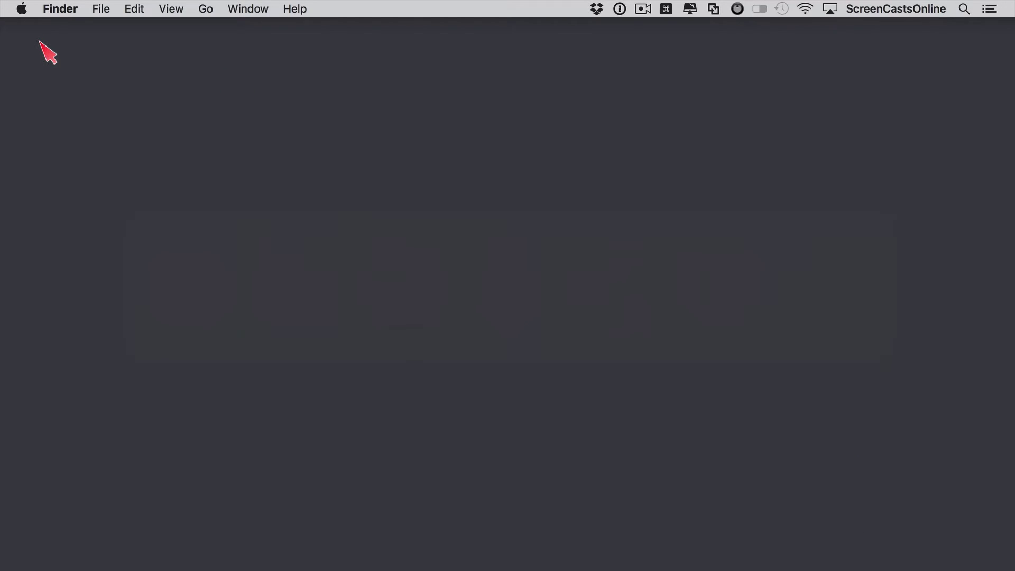
Switch to Safari, then bring up Spotlight search to find an app
key("super+Tab")
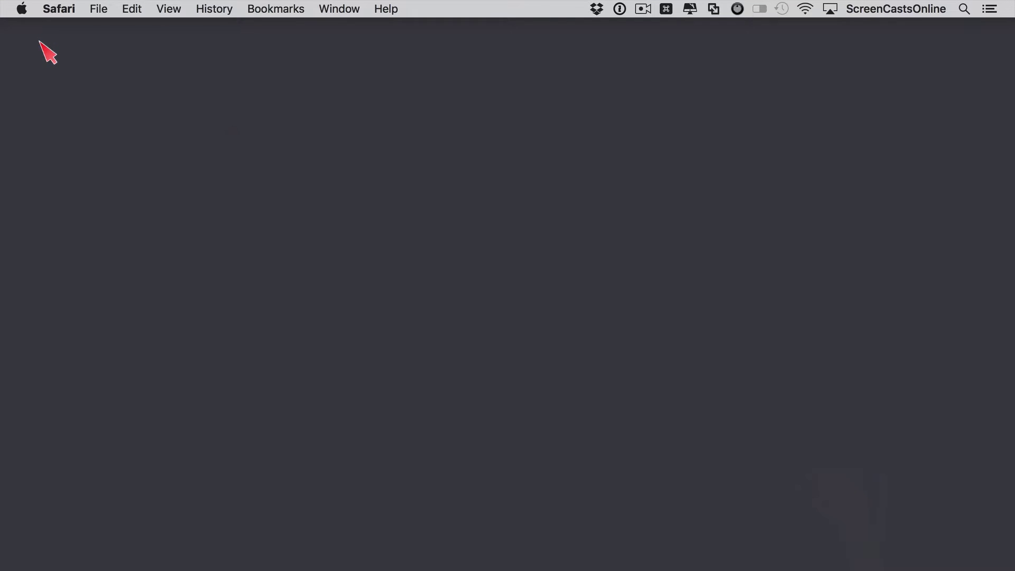
key("super+space")
Launch SuperDuper! via Spotlight 'sup' and cancel the missing target volume alert
type("sup")
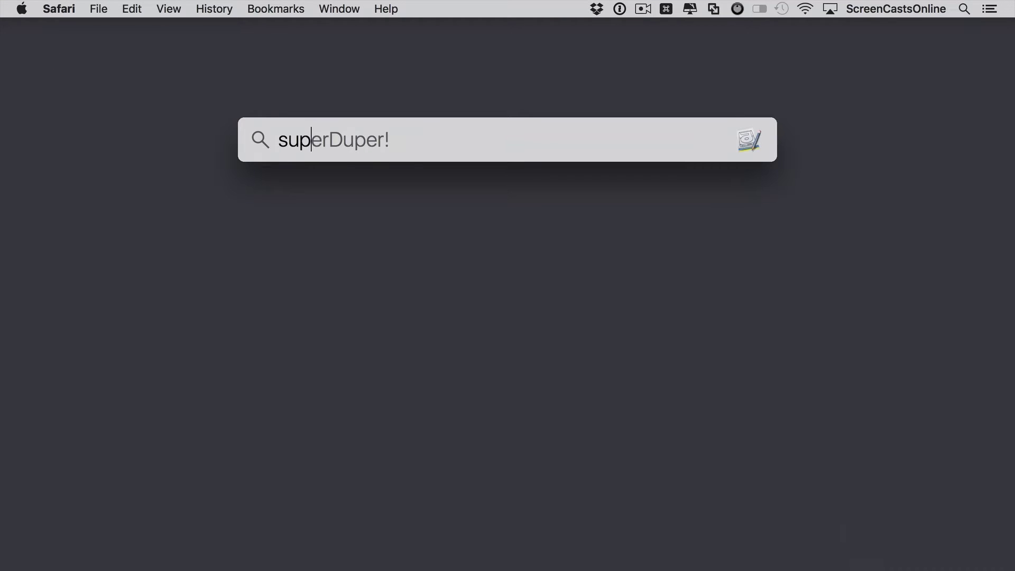
key("Return")
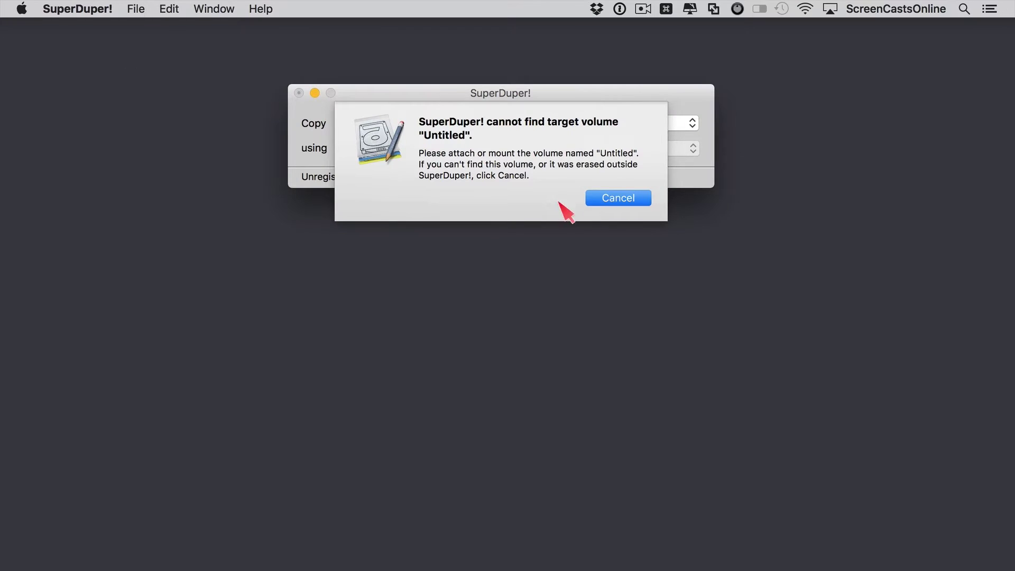
left_click(619, 200)
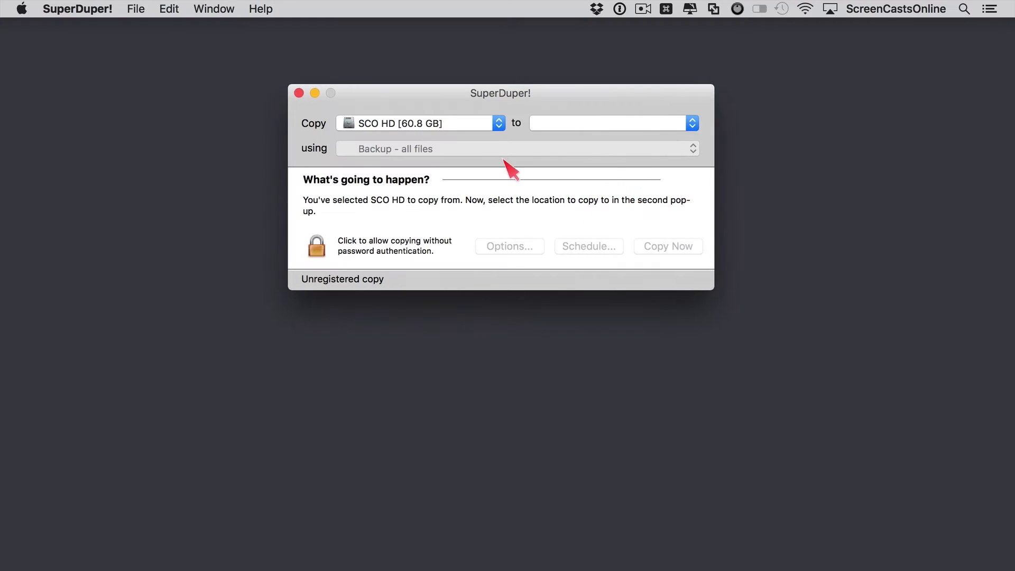
Choose USB D as the copy destination, then launch Disk Utility from the format warning
mouse_move(395, 125)
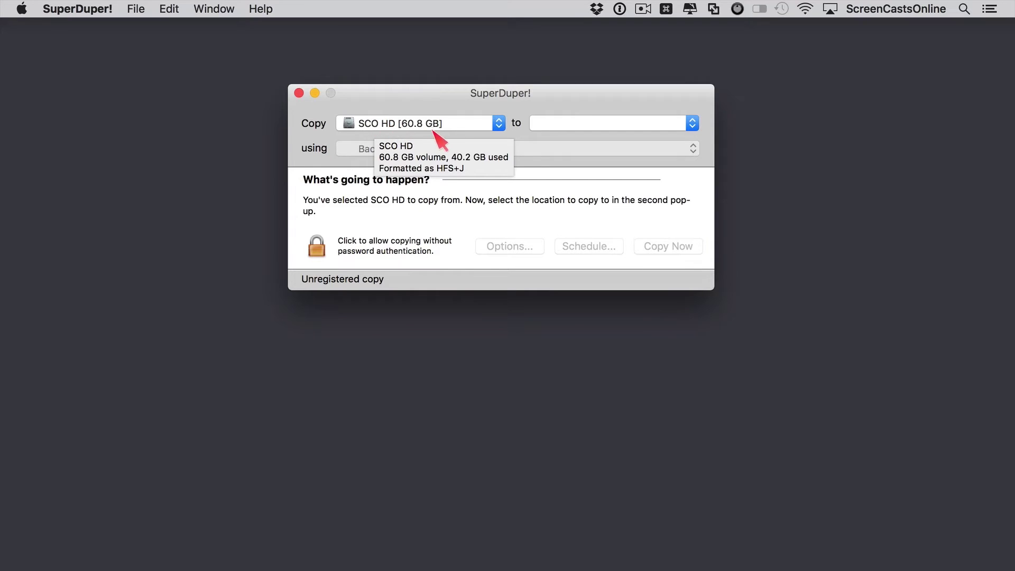
left_click(542, 127)
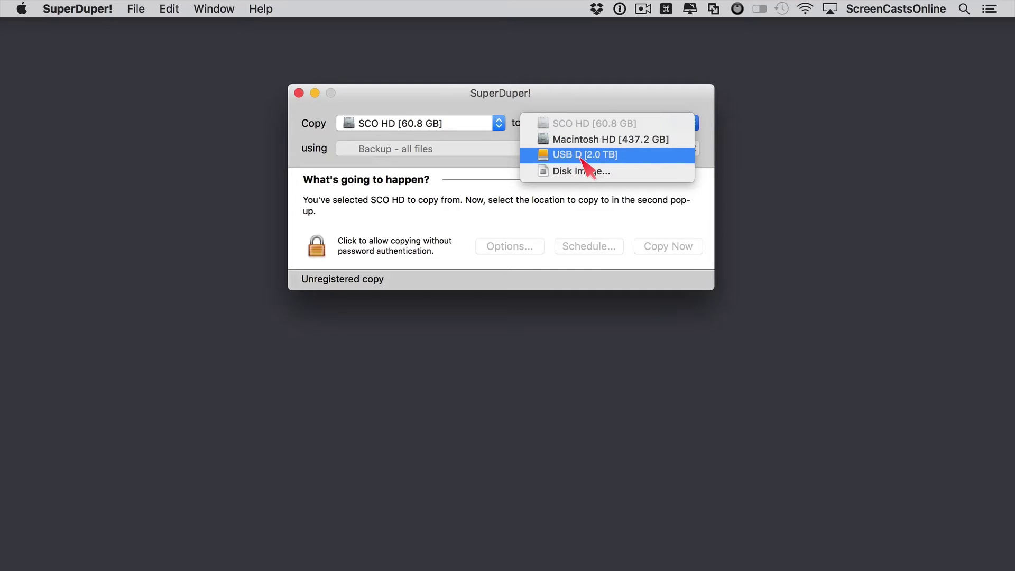
left_click(581, 159)
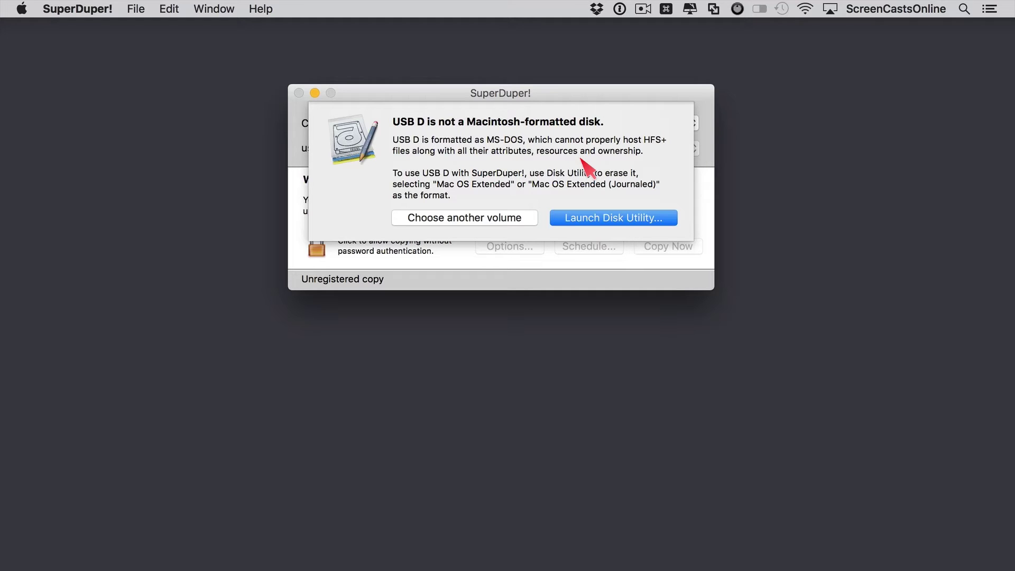
left_click(635, 221)
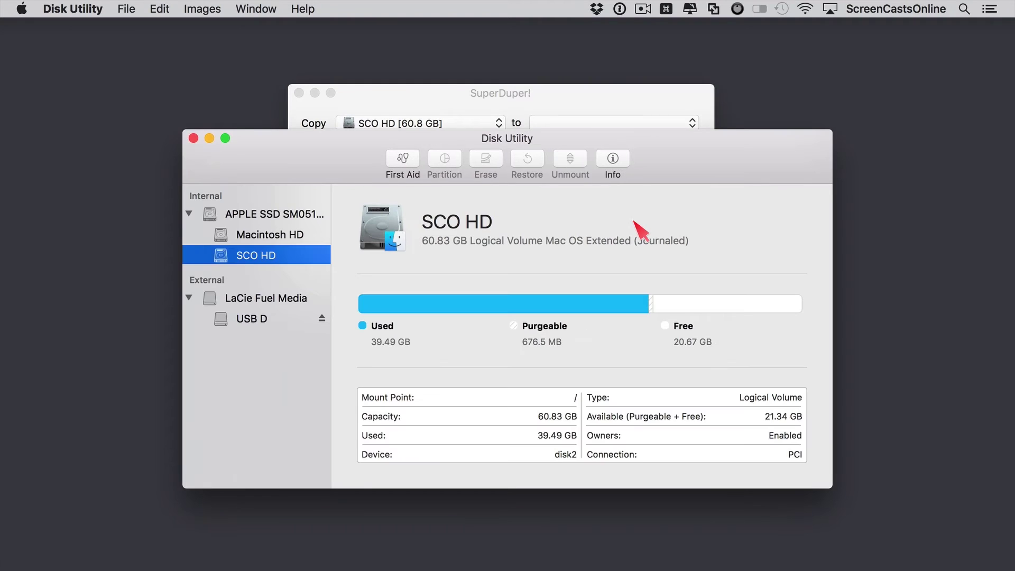
Erase LaCie Fuel Media as a Mac OS Extended (Journaled) volume named 'USB Drive'
left_click(260, 300)
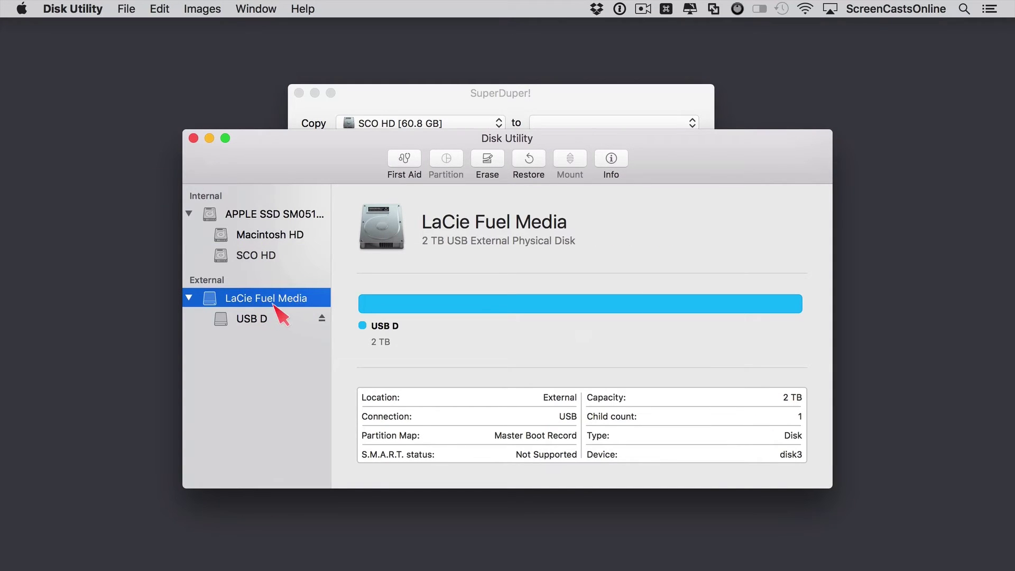
left_click(489, 159)
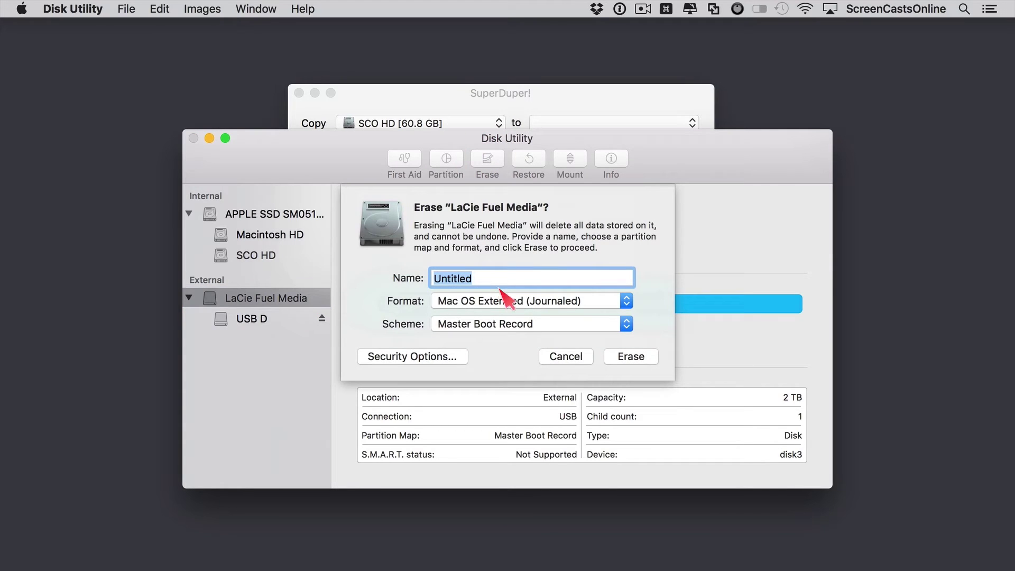
type("U")
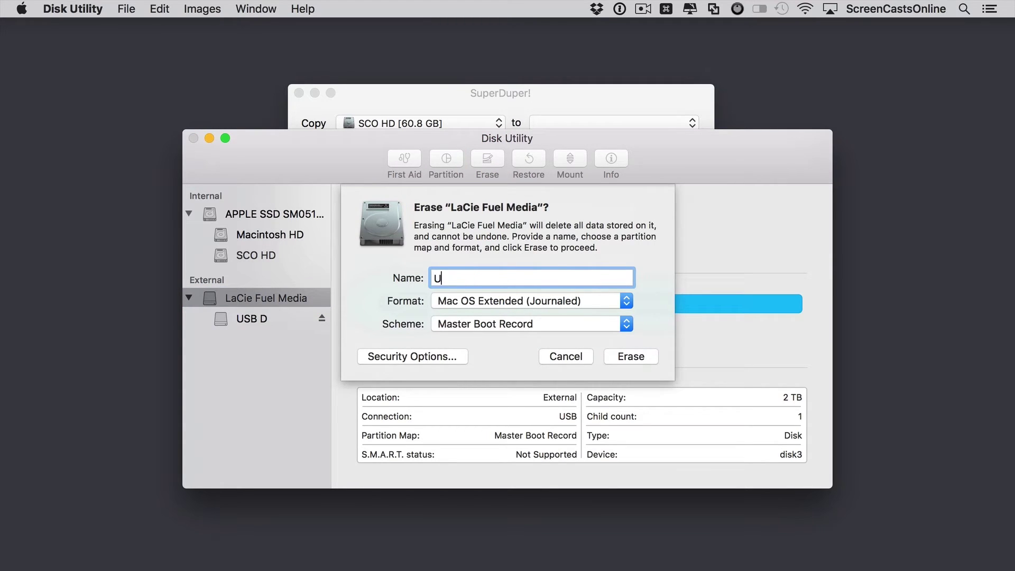
type("SB Drive")
left_click(635, 358)
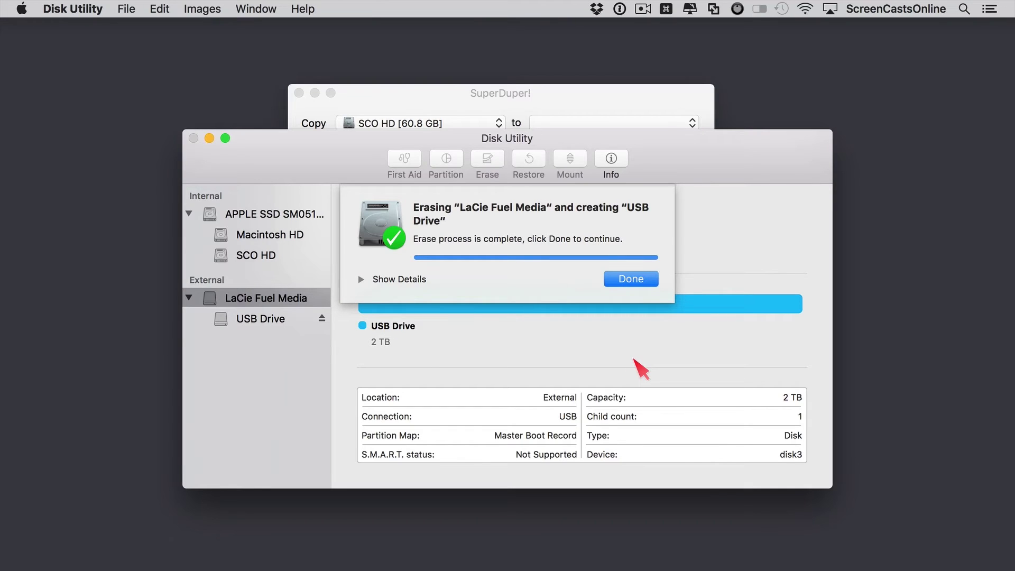
left_click(634, 280)
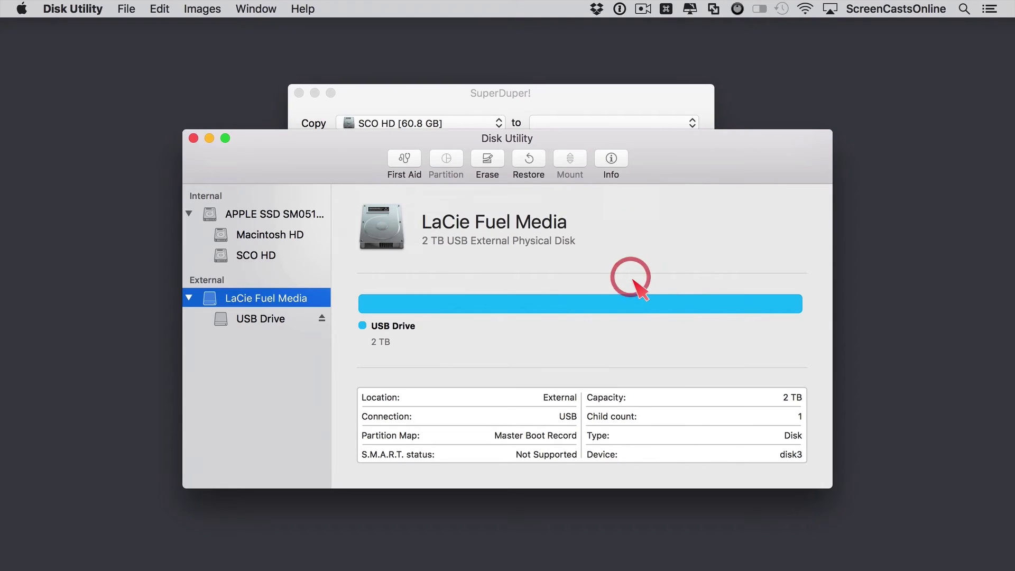
Close Disk Utility and set USB Drive as SuperDuper!'s copy destination
left_click(194, 139)
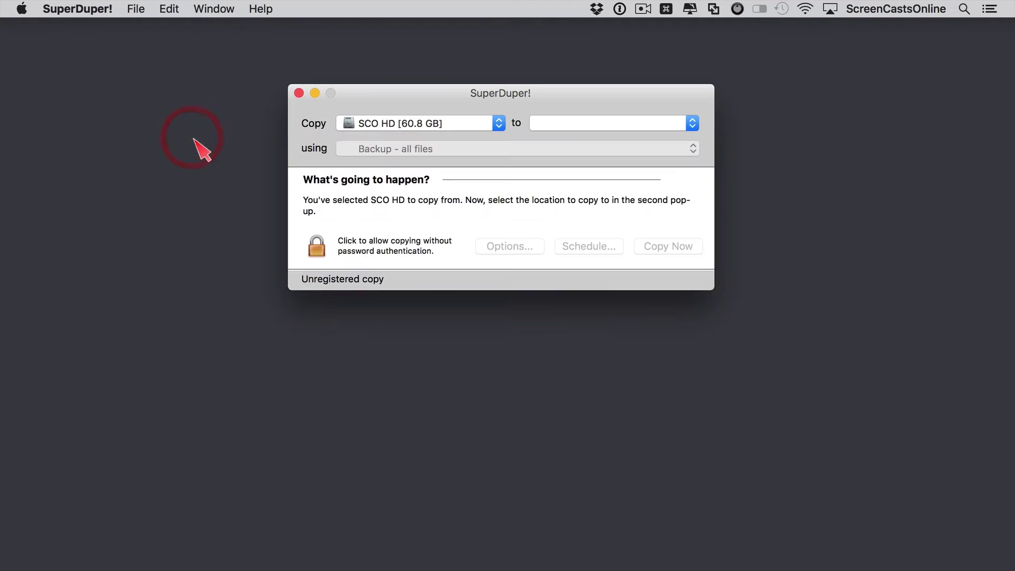
left_click(569, 127)
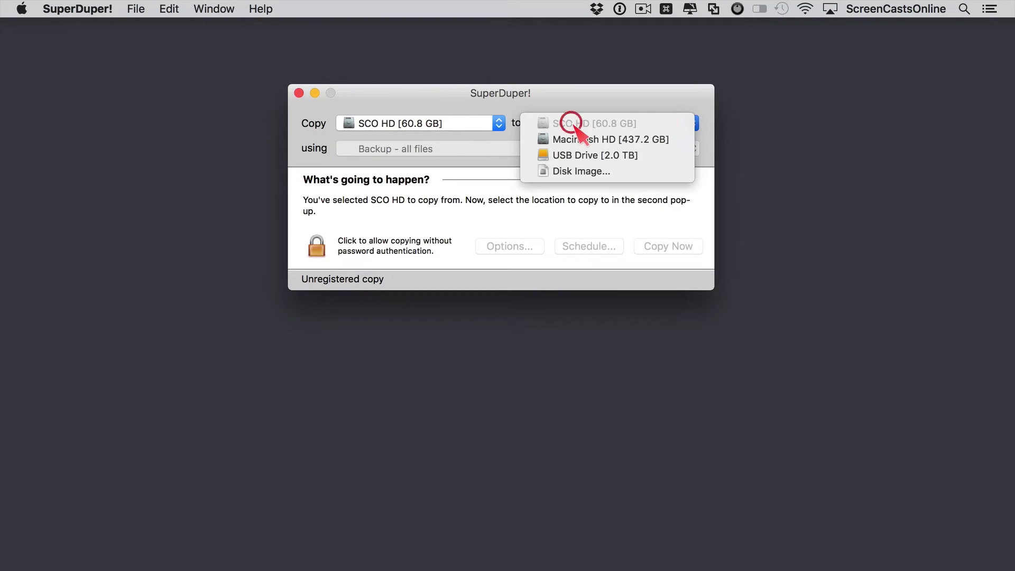
left_click(579, 155)
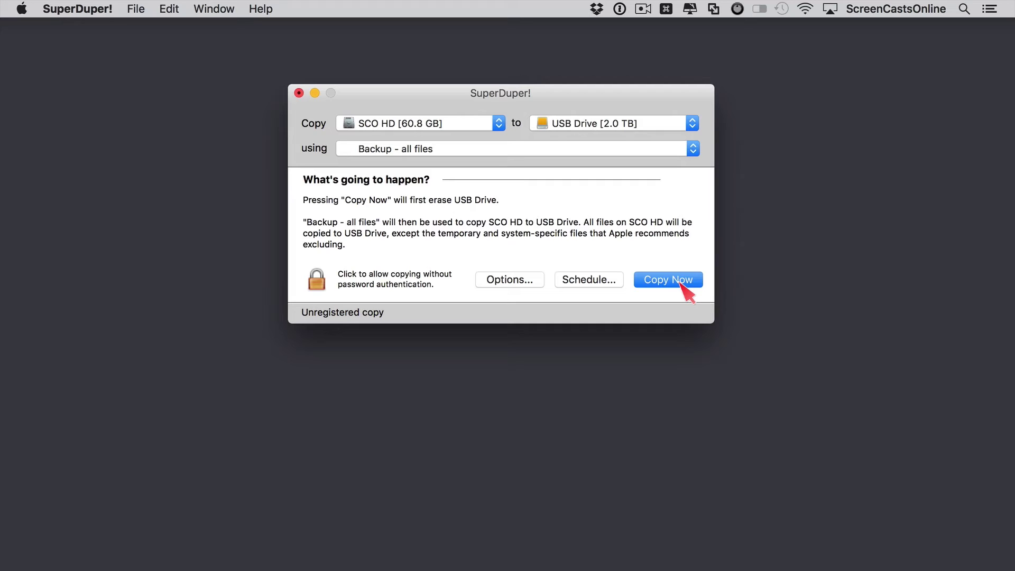
Start the SCO HD copy, entering the administrator password and confirming the erase of USB Drive
left_click(680, 282)
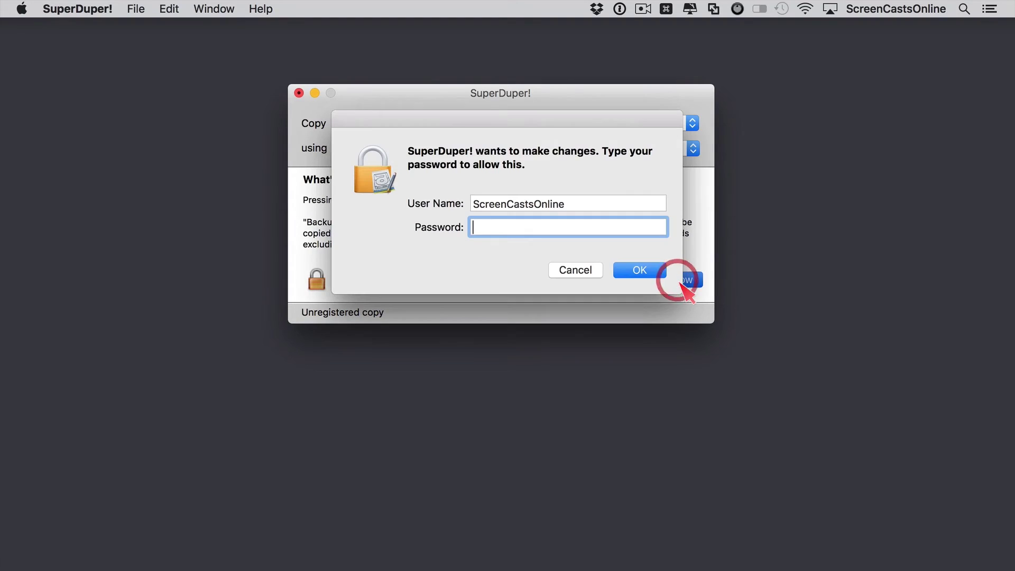
type("••••••••")
key("Return")
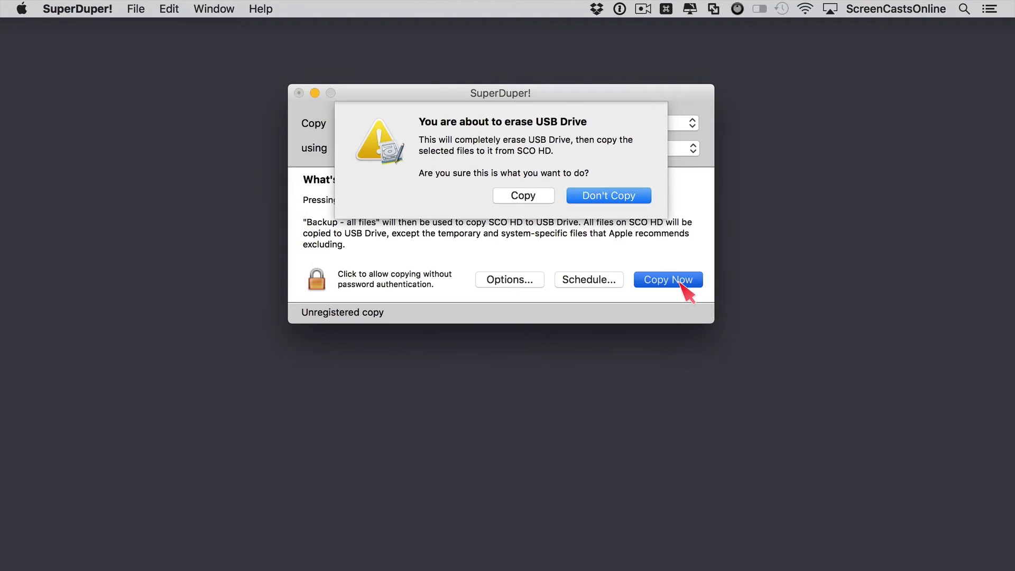
left_click(531, 196)
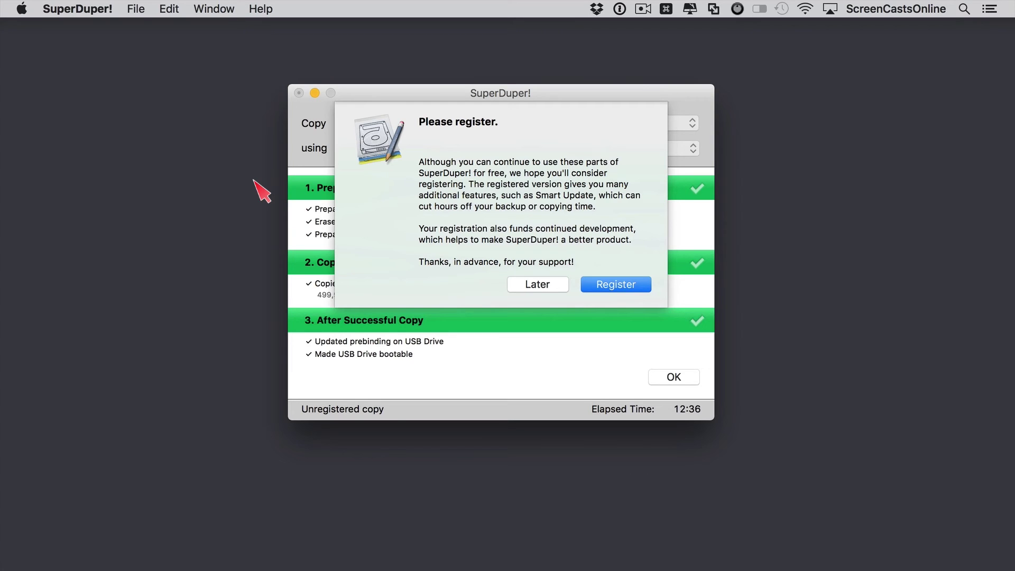
Postpone registration with Later and acknowledge the finished copy to USB Drive
left_click(529, 281)
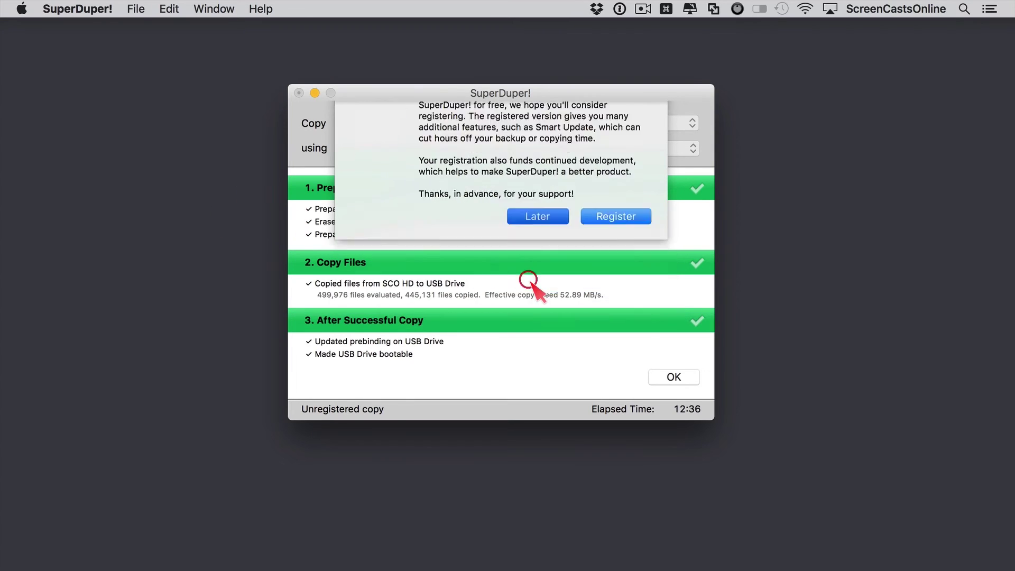
left_click(678, 377)
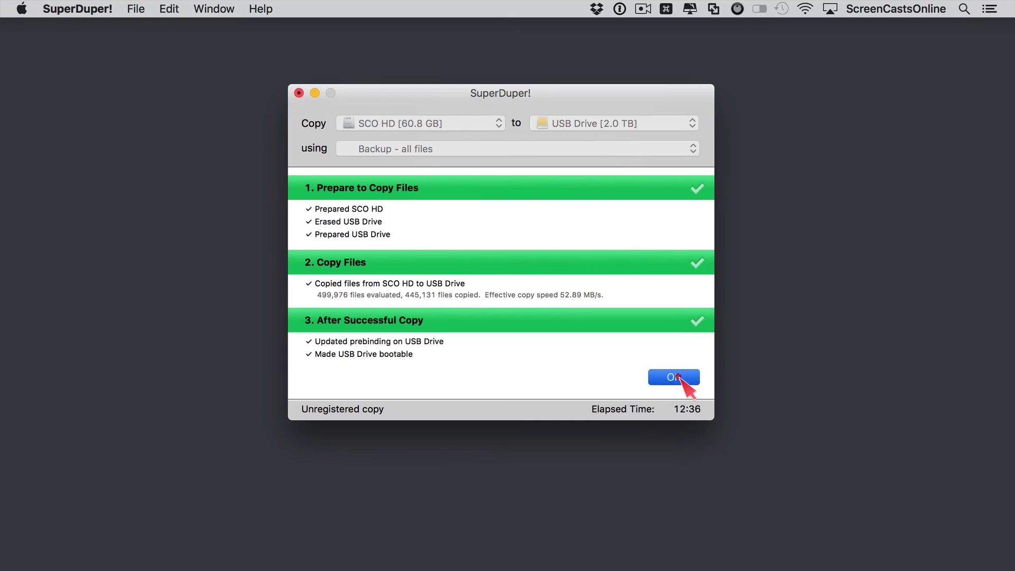